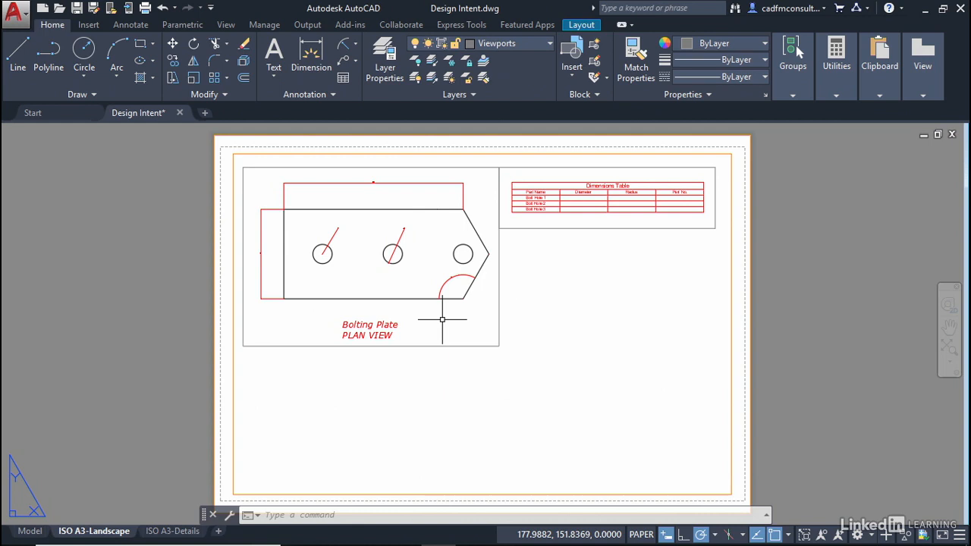
Switch to model space and make the Training dimension style annotative
{"action": "left_click", "coordinate": [29, 531]}
{"action": "scroll", "coordinate": [381, 304], "scroll_direction": "down", "scroll_amount": 1}
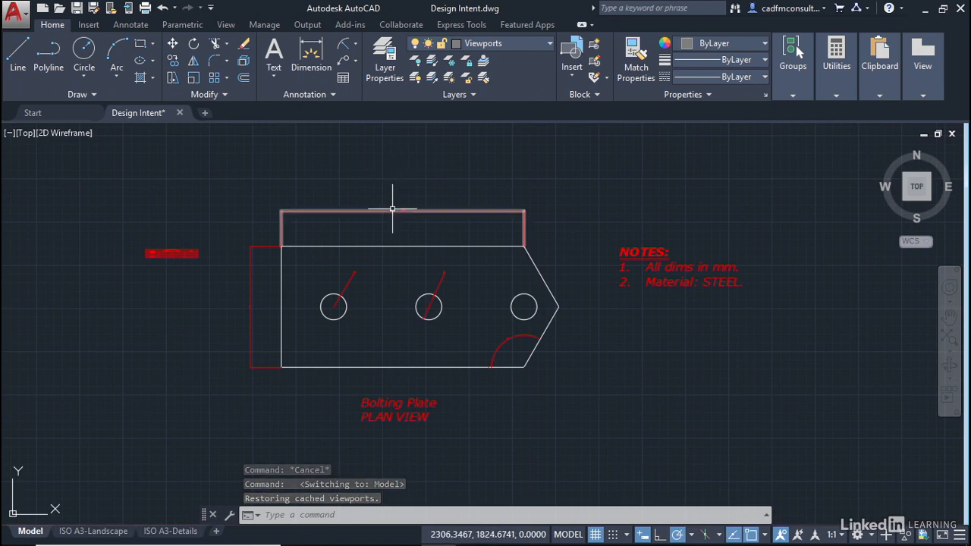
{"action": "mouse_move", "coordinate": [393, 209]}
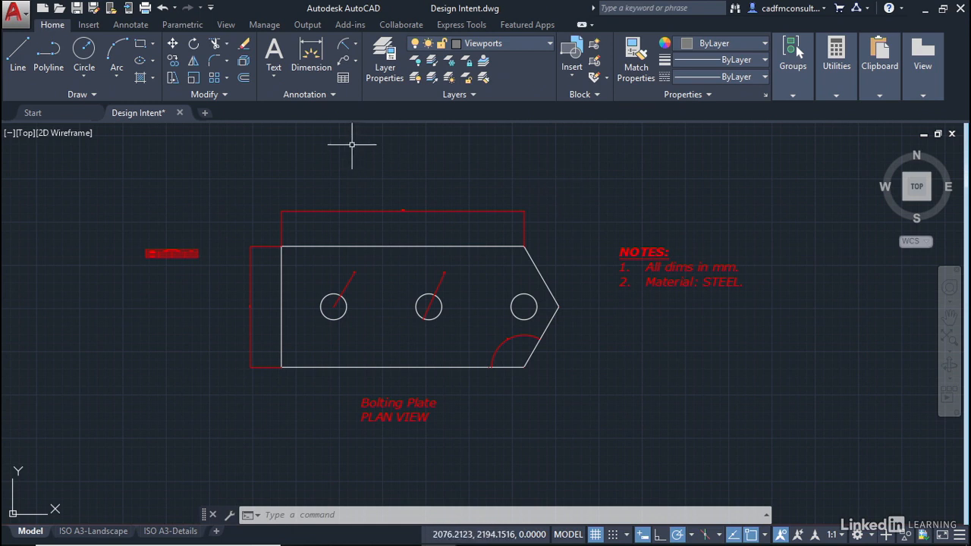
{"action": "left_click", "coordinate": [332, 94]}
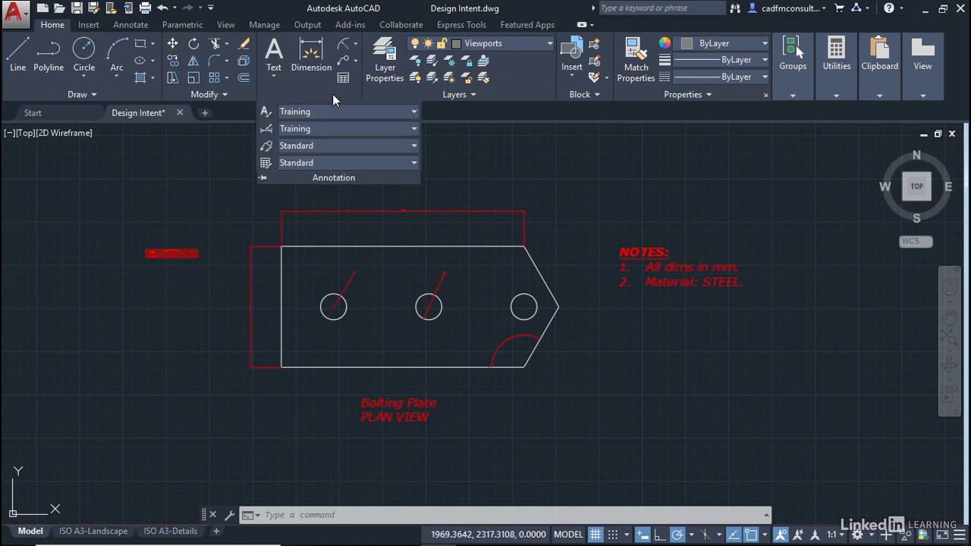
{"action": "left_click", "coordinate": [267, 129]}
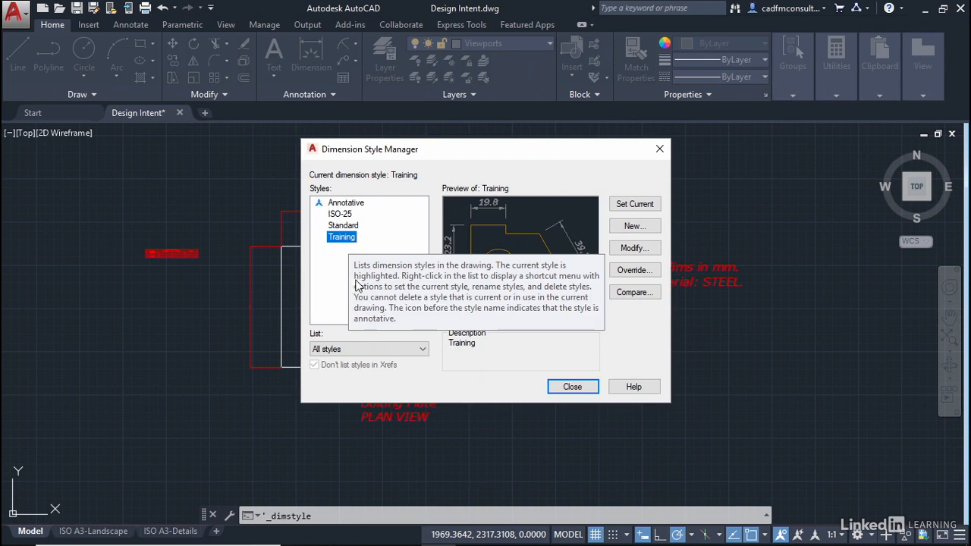
{"action": "left_click", "coordinate": [633, 251]}
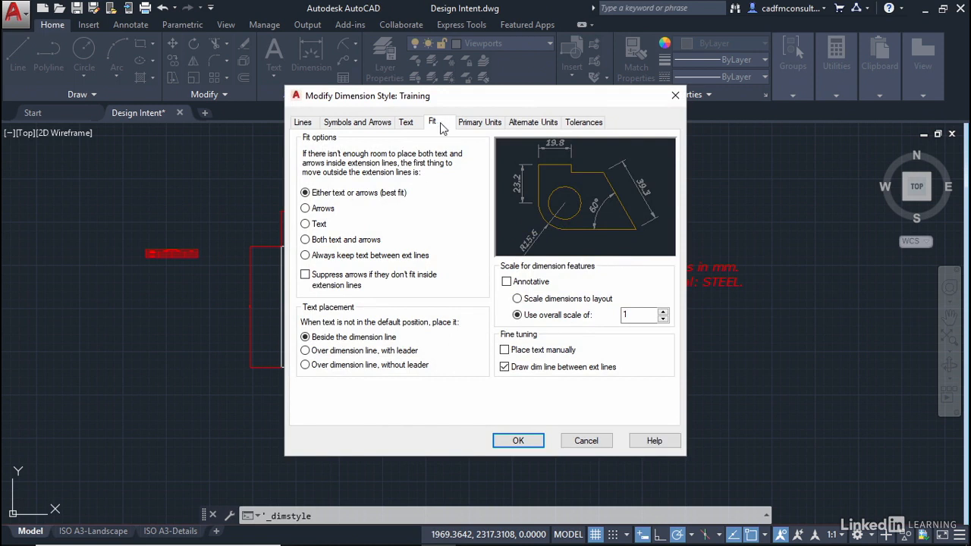
{"action": "left_click", "coordinate": [506, 282]}
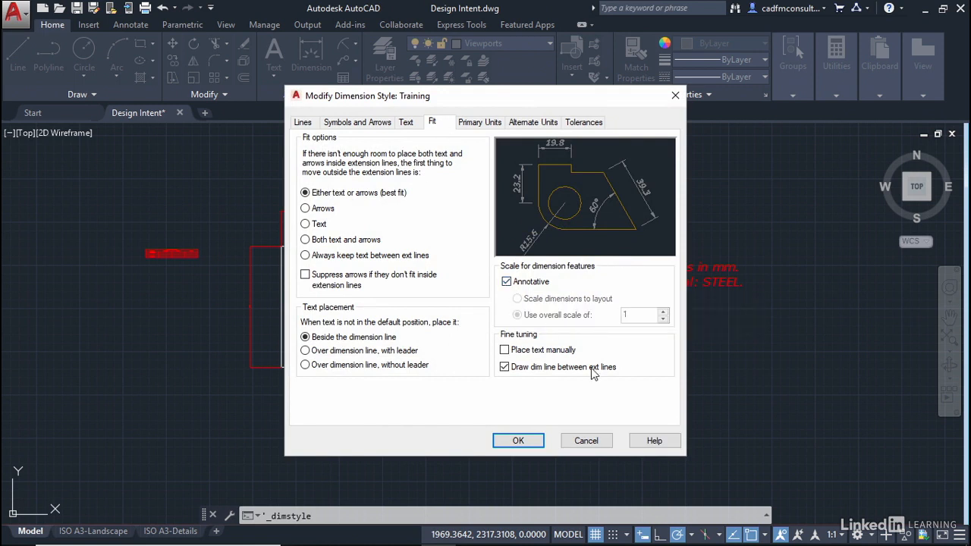
{"action": "left_click", "coordinate": [531, 439]}
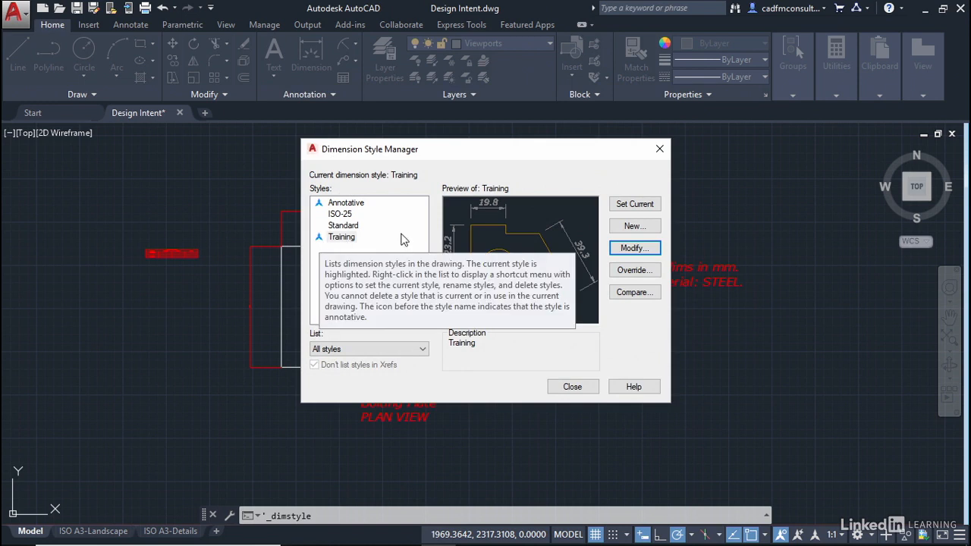
{"action": "left_click", "coordinate": [571, 388]}
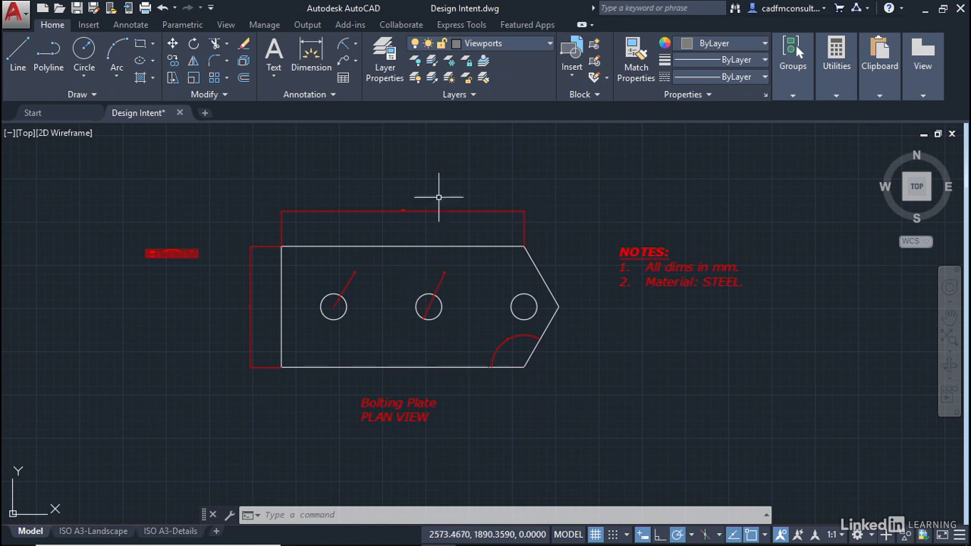
Make Dimensions the current layer and erase the five existing dimensions on the bolting plate
{"action": "left_click", "coordinate": [549, 43]}
{"action": "left_click", "coordinate": [495, 97]}
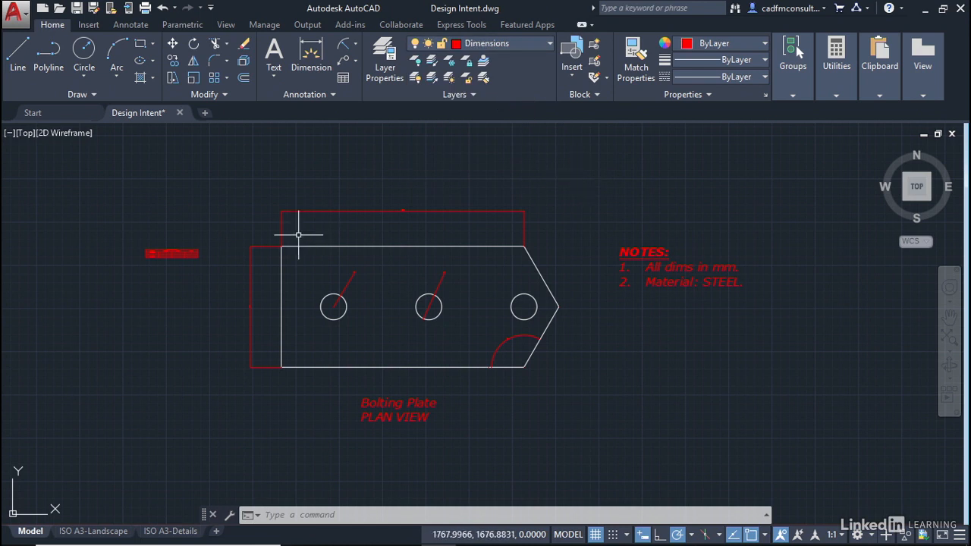
{"action": "left_click", "coordinate": [277, 245]}
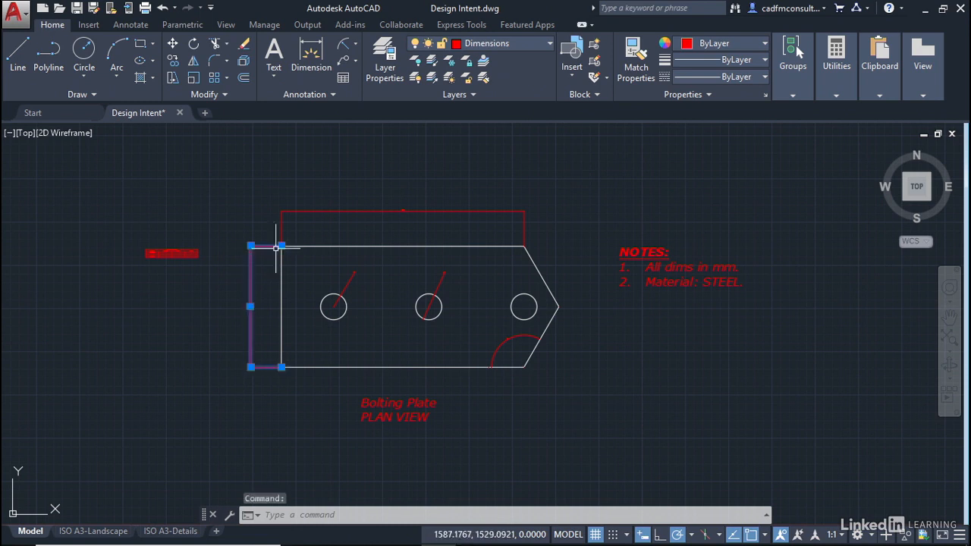
{"action": "left_click", "coordinate": [344, 211]}
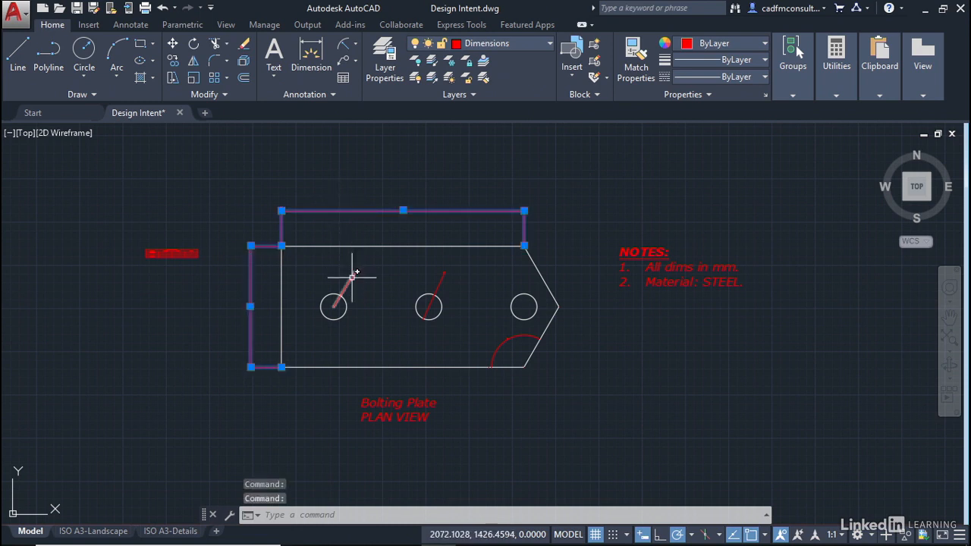
{"action": "left_click", "coordinate": [348, 280]}
{"action": "left_click", "coordinate": [437, 286]}
{"action": "left_click", "coordinate": [516, 337]}
{"action": "left_click", "coordinate": [546, 288]}
{"action": "key", "text": "Delete"}
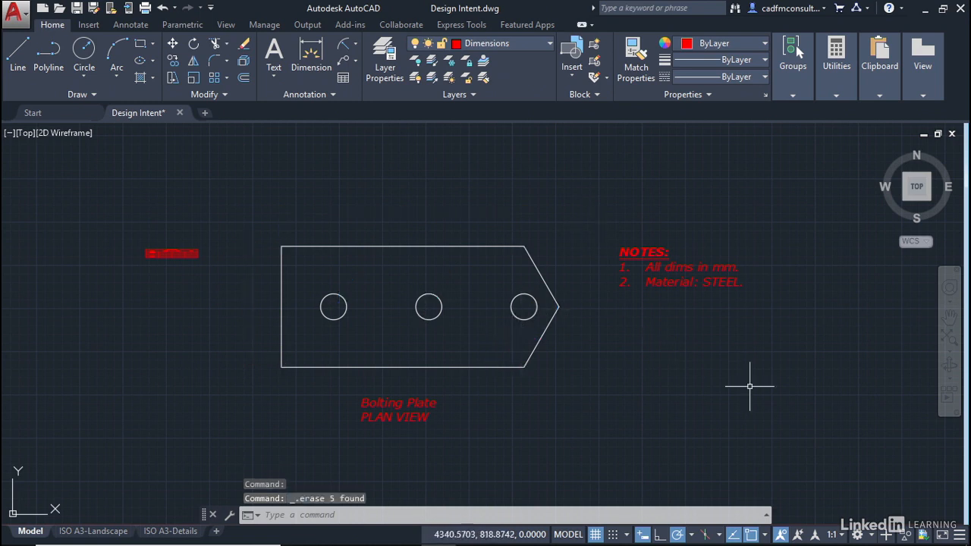
Set the model space annotation scale to 1:10
{"action": "left_click", "coordinate": [834, 536]}
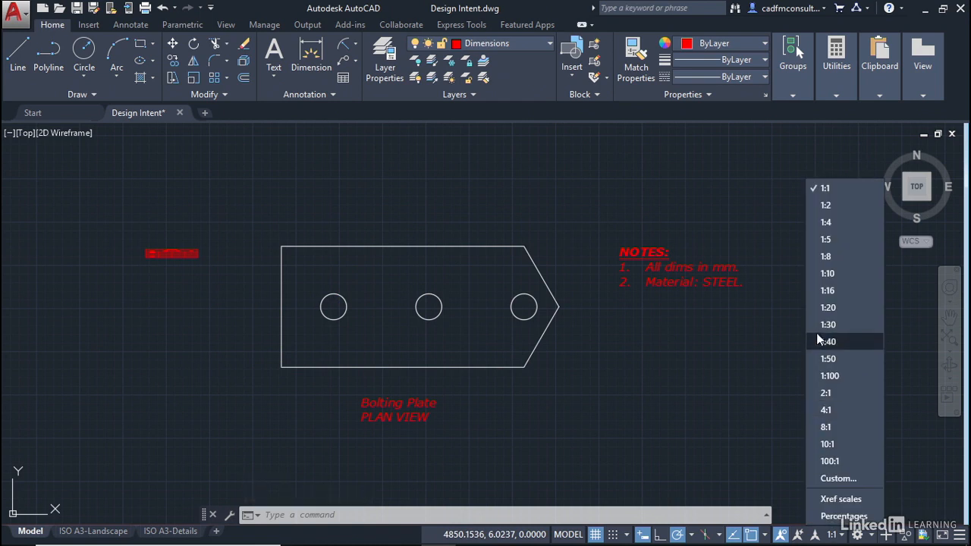
{"action": "left_click", "coordinate": [828, 274]}
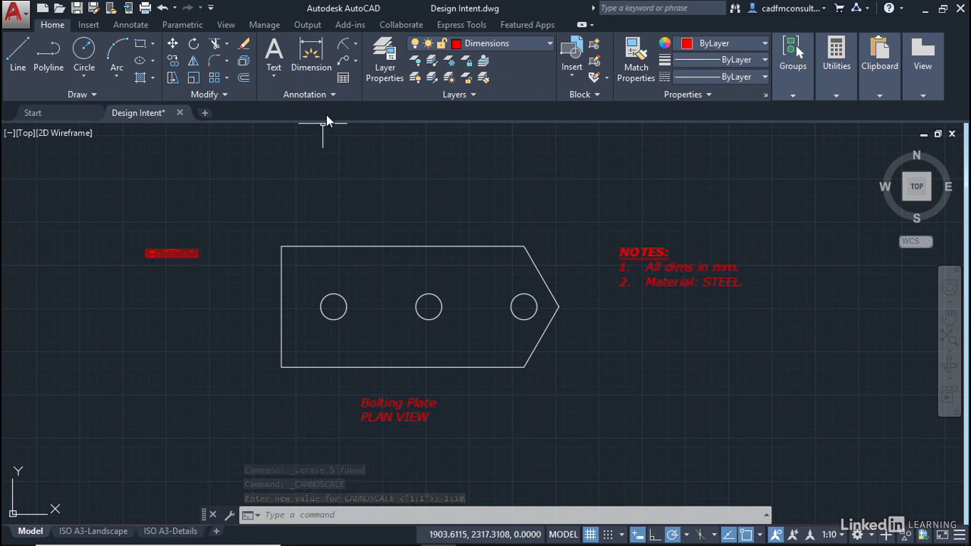
{"action": "left_click", "coordinate": [332, 94]}
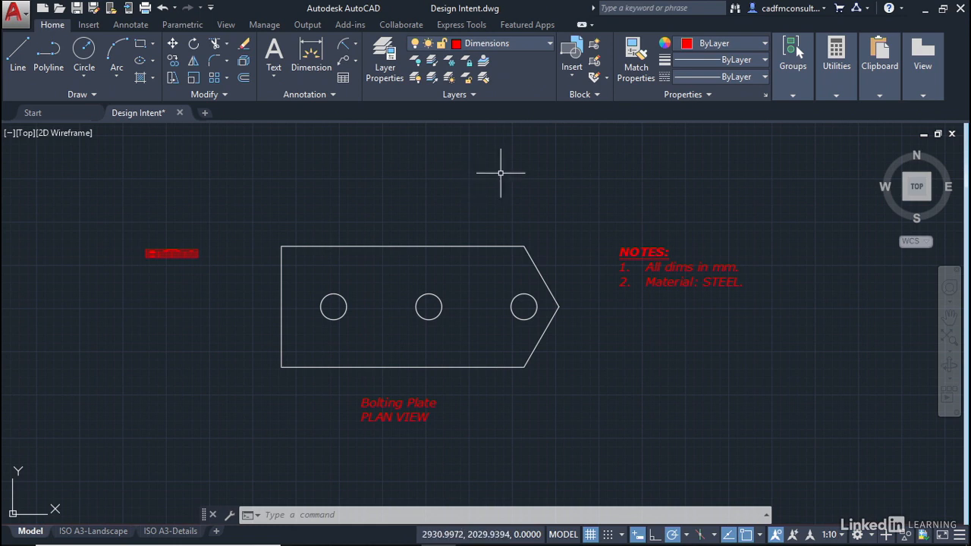
Add a linear dimension along the plate's top edge, placing the dimension line above the plate
{"action": "left_click", "coordinate": [355, 45]}
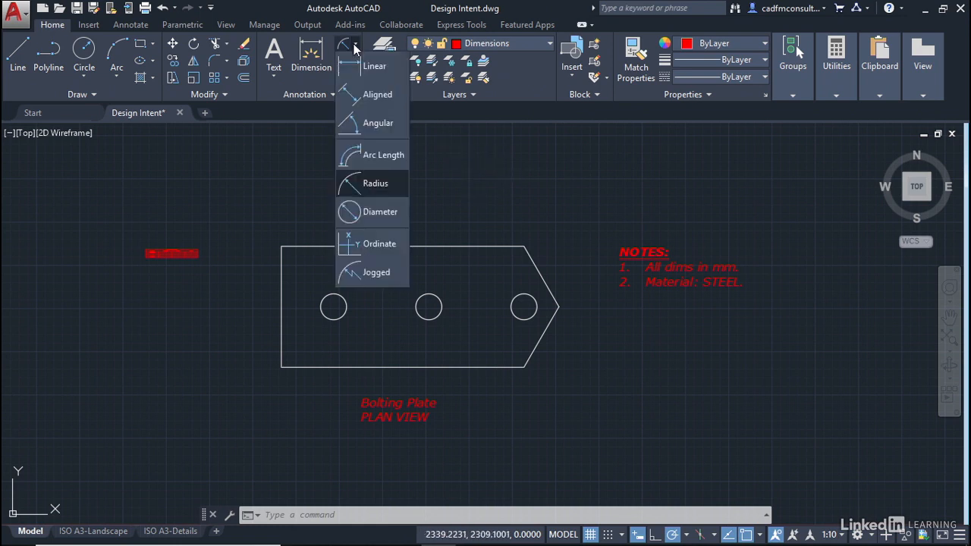
{"action": "left_click", "coordinate": [374, 68]}
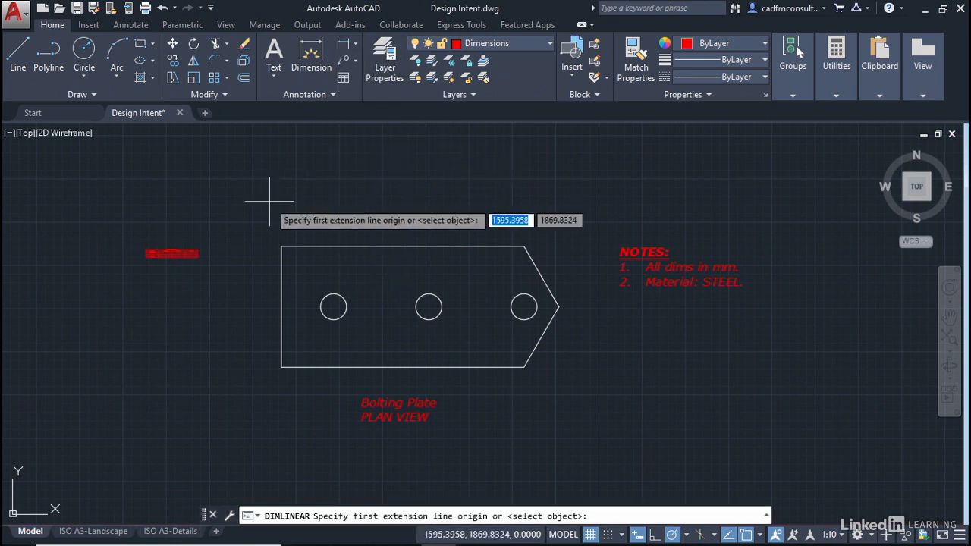
{"action": "left_click", "coordinate": [281, 246]}
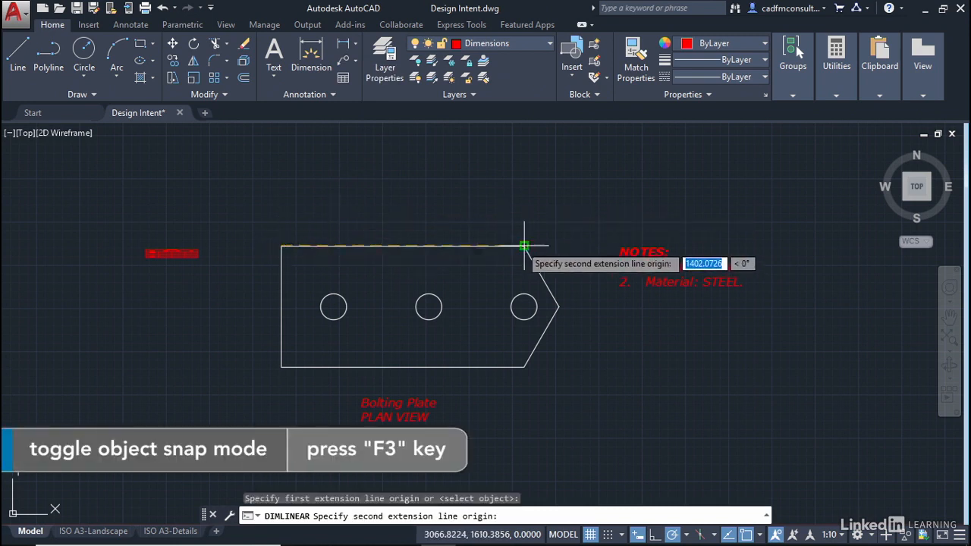
{"action": "left_click", "coordinate": [524, 246]}
{"action": "left_click", "coordinate": [523, 209]}
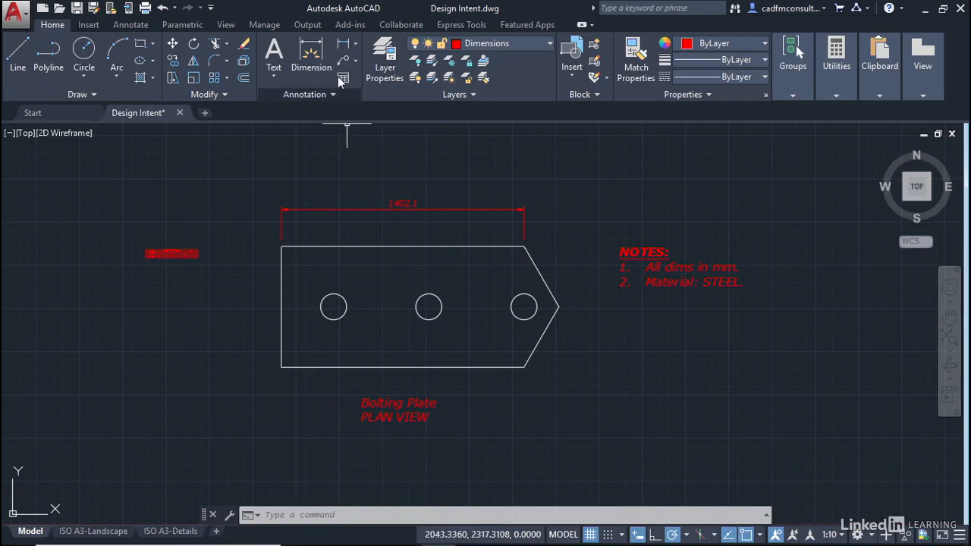
Add a vertical linear dimension to the plate's left edge, placing the dimension line outside the plate
{"action": "left_click", "coordinate": [343, 45]}
{"action": "left_click", "coordinate": [281, 246]}
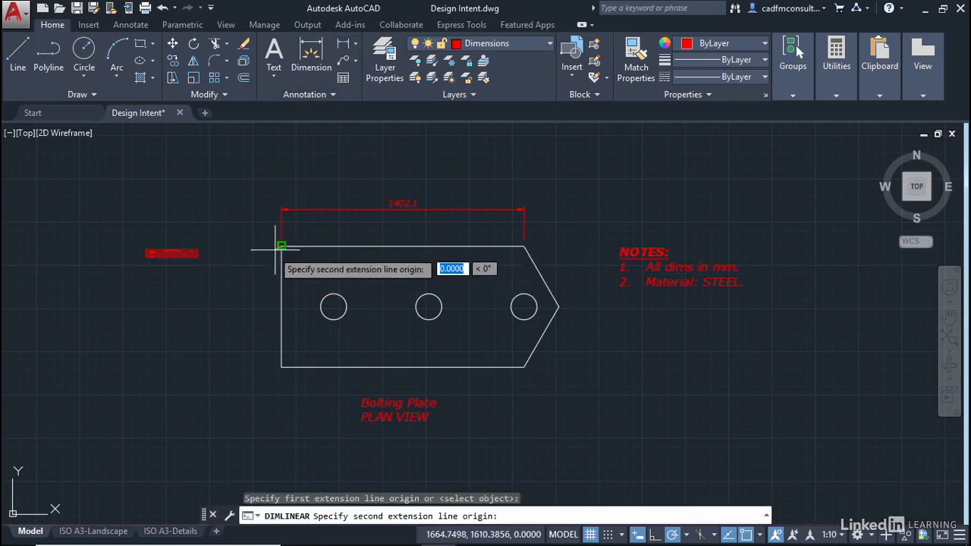
{"action": "left_click", "coordinate": [281, 367]}
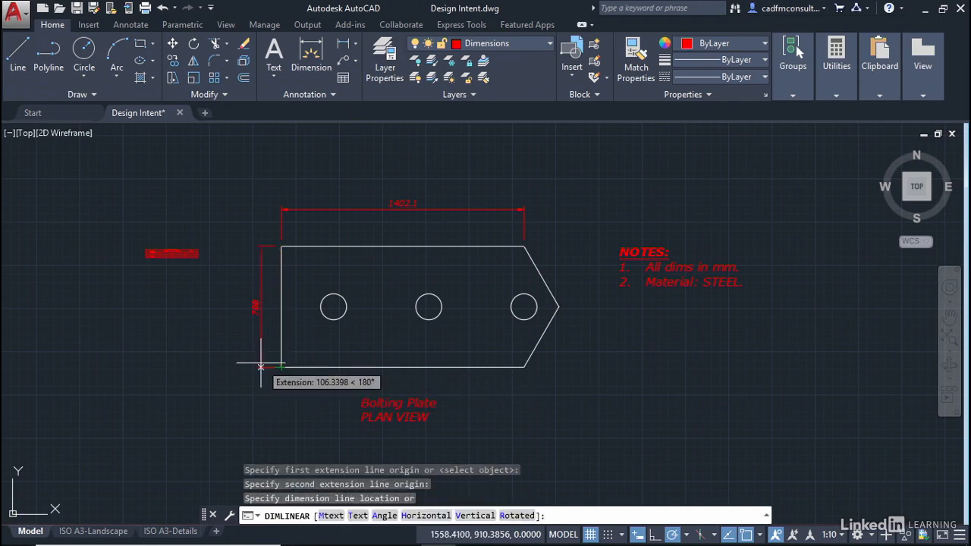
{"action": "left_click", "coordinate": [251, 367]}
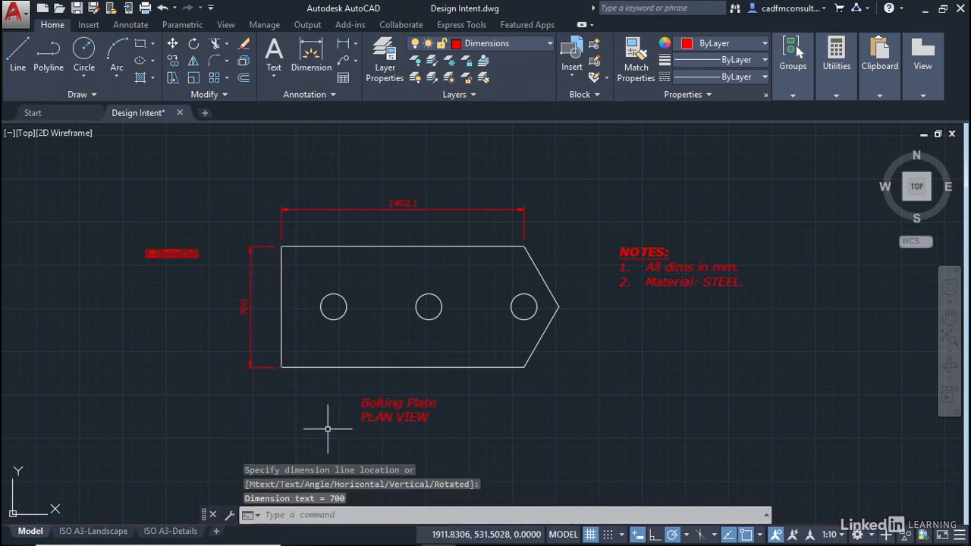
Add a radius dimension to the plate's left bolt hole, placing its text above and right of the hole
{"action": "left_click", "coordinate": [354, 41]}
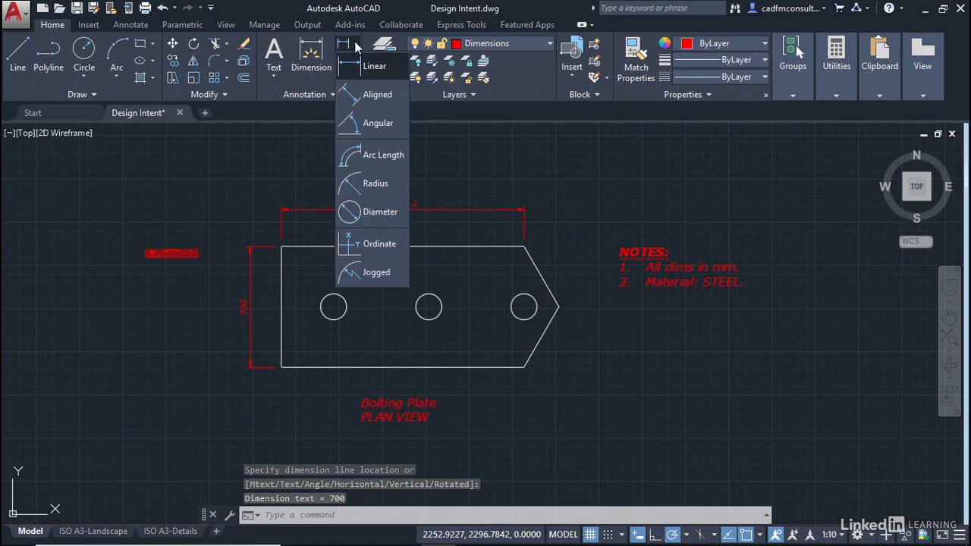
{"action": "left_click", "coordinate": [342, 297]}
{"action": "left_click", "coordinate": [348, 272]}
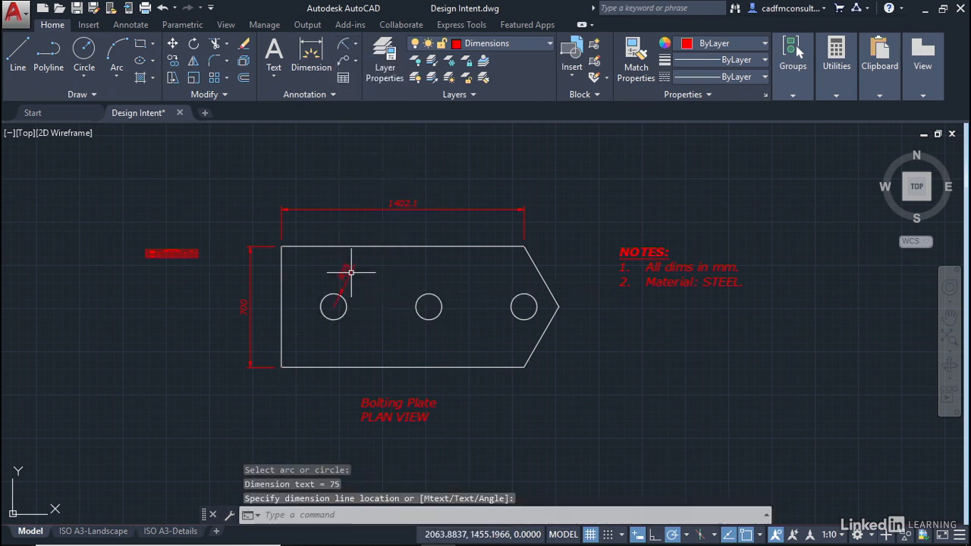
Add a diameter dimension to the plate's middle bolt hole, placing its text above and right of the hole
{"action": "left_click", "coordinate": [355, 60]}
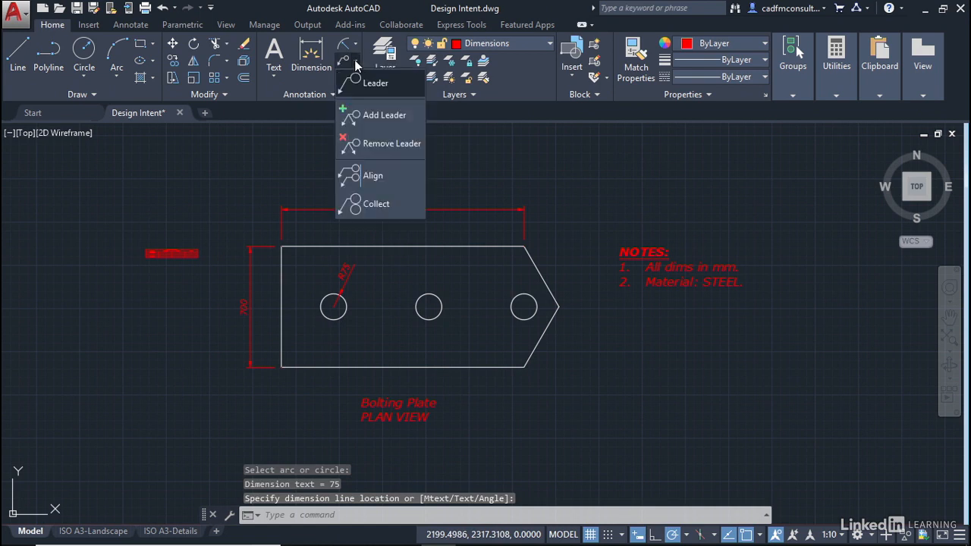
{"action": "left_click", "coordinate": [357, 45]}
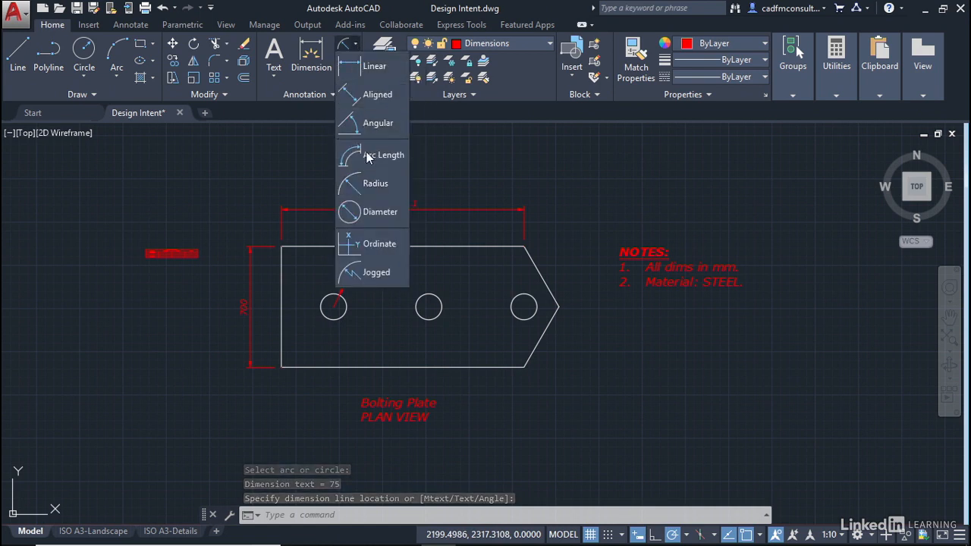
{"action": "left_click", "coordinate": [371, 216]}
{"action": "left_click", "coordinate": [420, 298]}
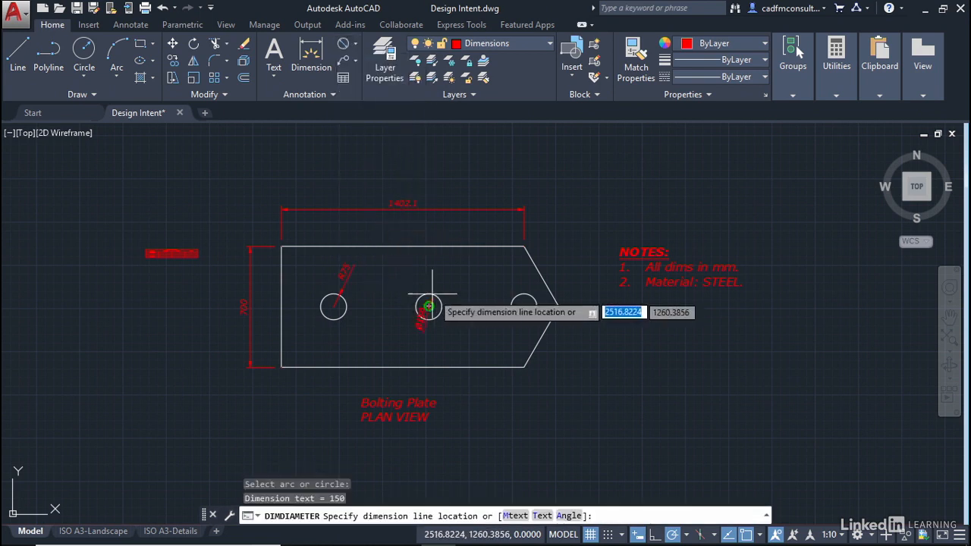
{"action": "left_click", "coordinate": [453, 272]}
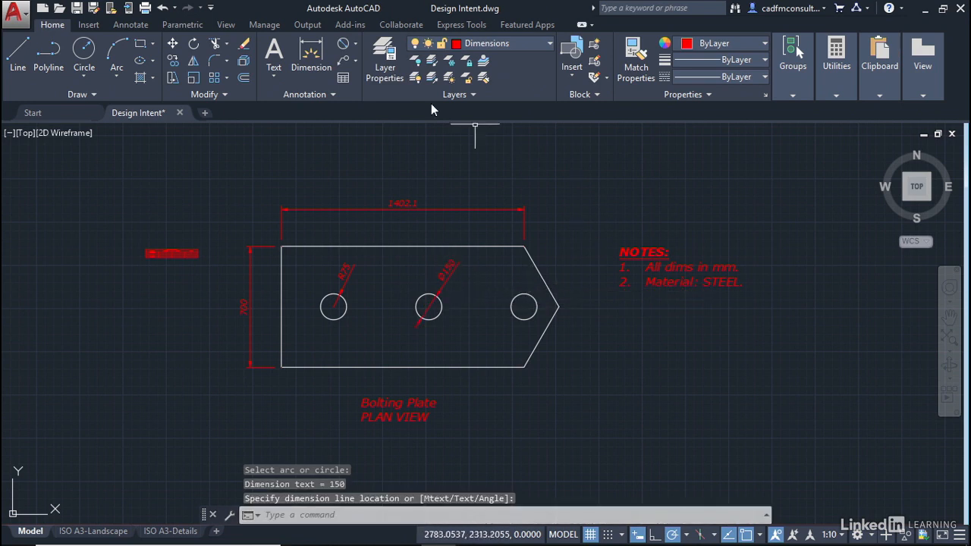
Add an angular dimension between the plate's bottom edge and lower slanted edge, inside the plate, and switch to the ISO A3-Landscape layout
{"action": "left_click", "coordinate": [357, 44]}
{"action": "left_click", "coordinate": [371, 124]}
{"action": "left_click", "coordinate": [498, 365]}
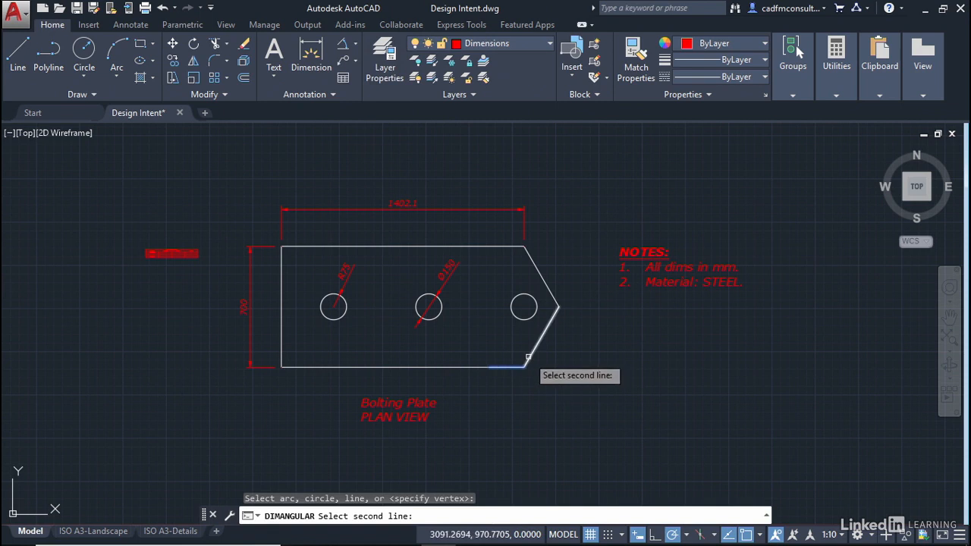
{"action": "left_click", "coordinate": [528, 360]}
{"action": "left_click", "coordinate": [506, 339]}
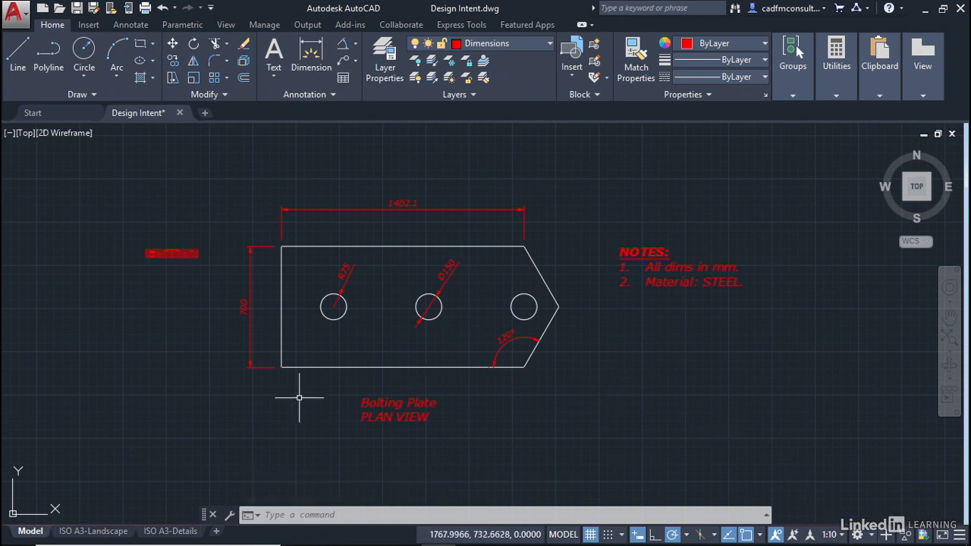
{"action": "left_click", "coordinate": [99, 531]}
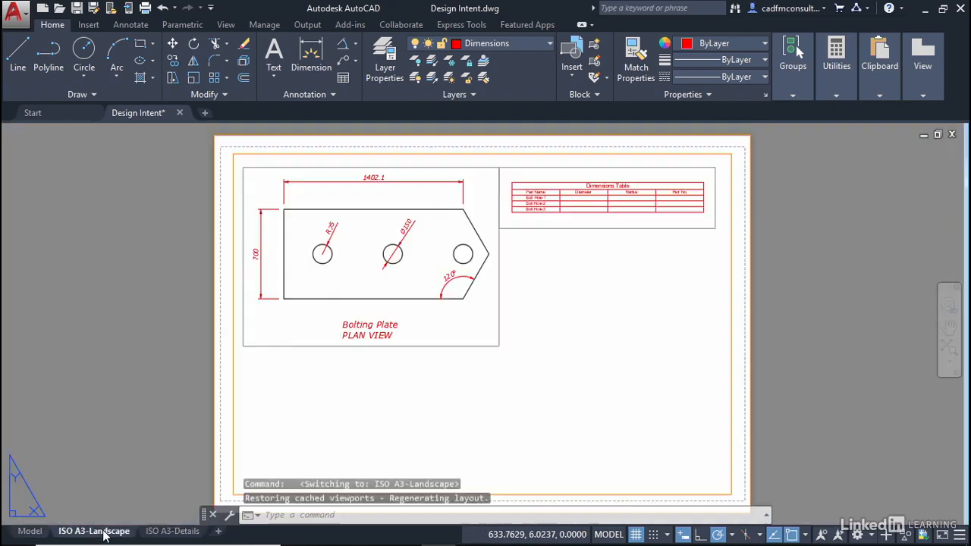